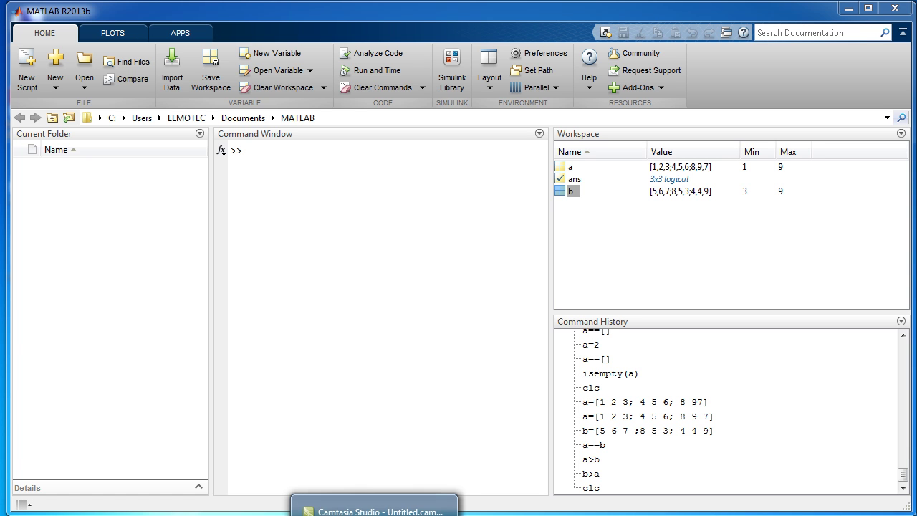
- Bring the Logical Operators Notepad note up over the MATLAB window
click(330, 513)
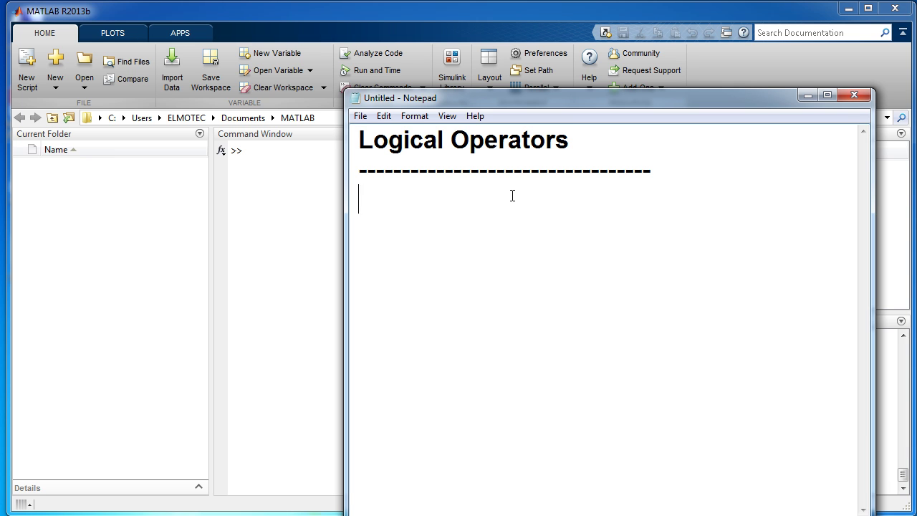
- Enter '1-Element wise' as the first category under the heading
text(Eleme)
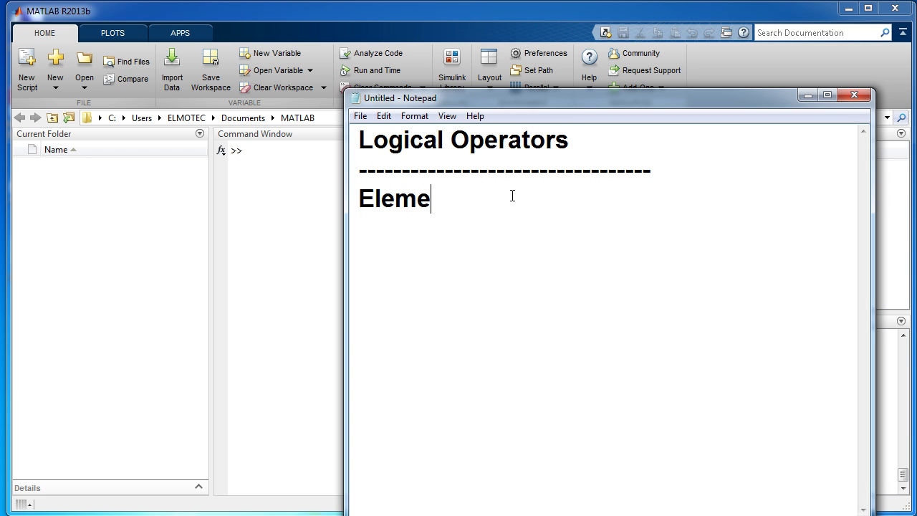
text(nt wise)
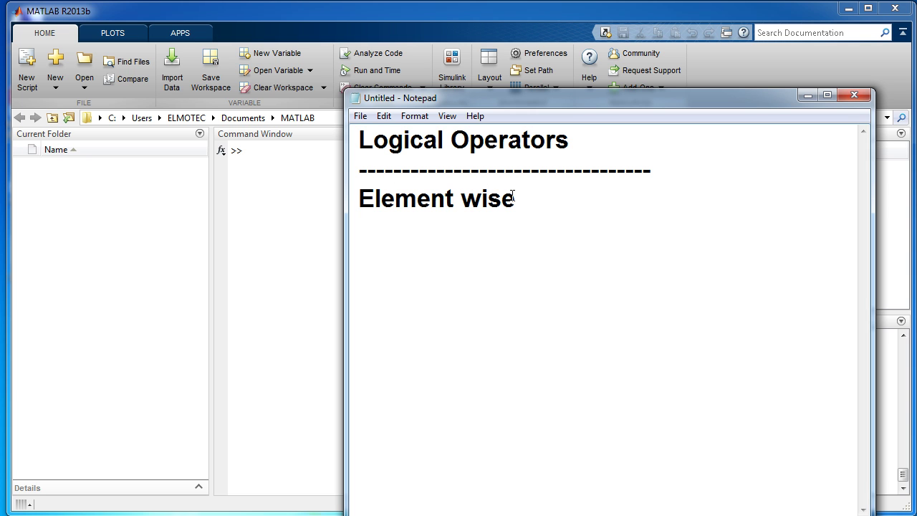
click(359, 199)
text(1-)
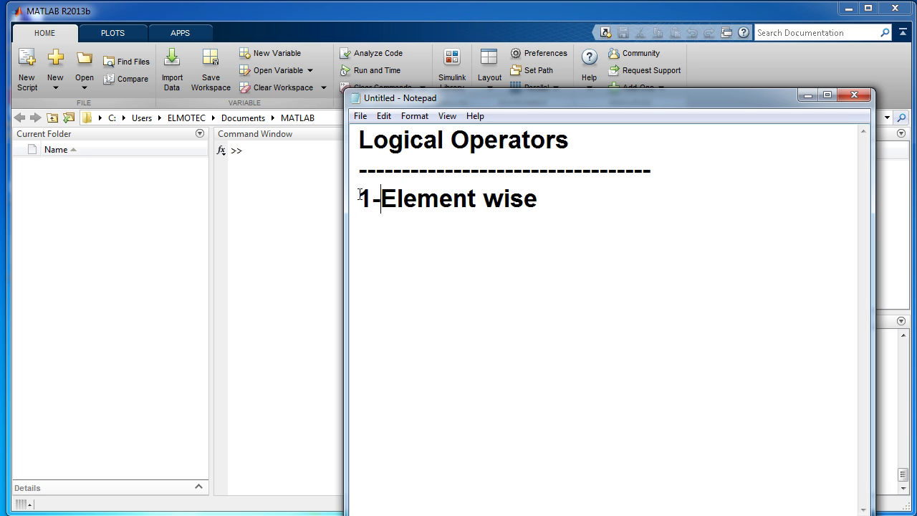
click(553, 198)
- Add '2- Bit-wise' and '3- Short circuit' as the next two categories
text(2- Bit/)
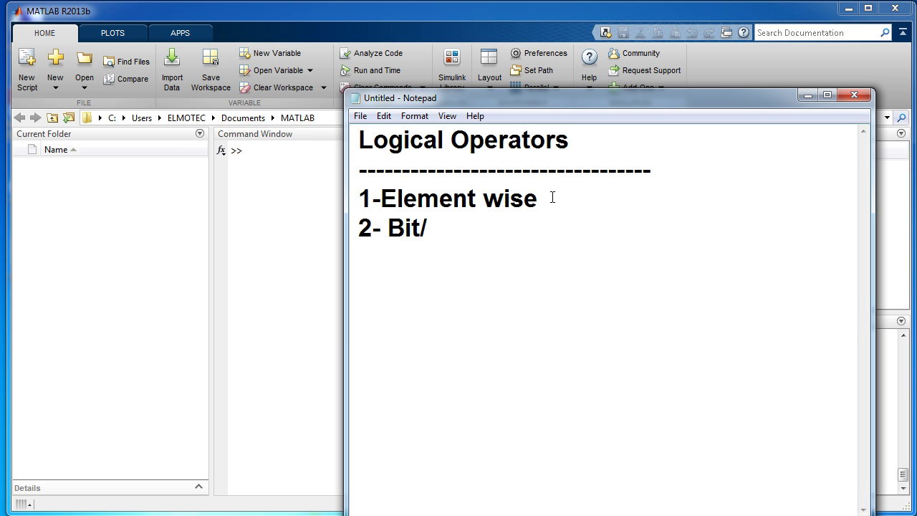
key(BackSpace)
text(-wise)
key(Return)
text(3-)
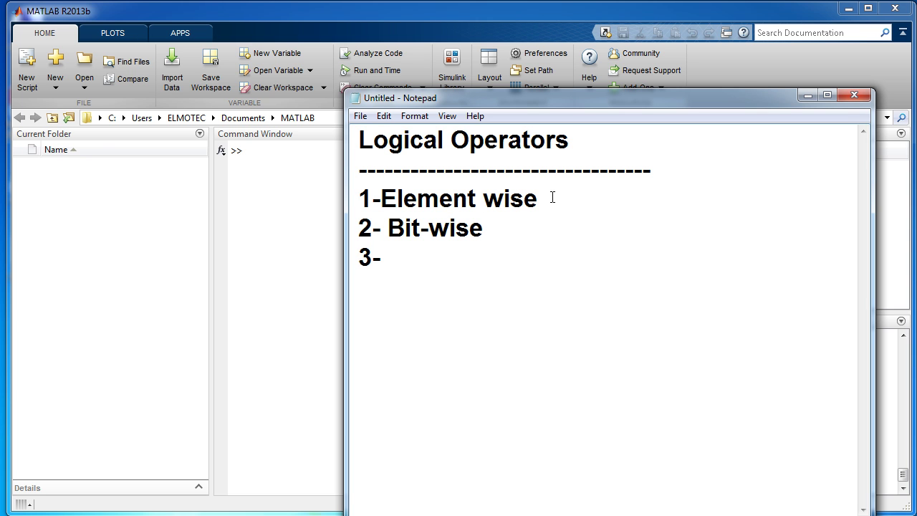
text( Short circuit)
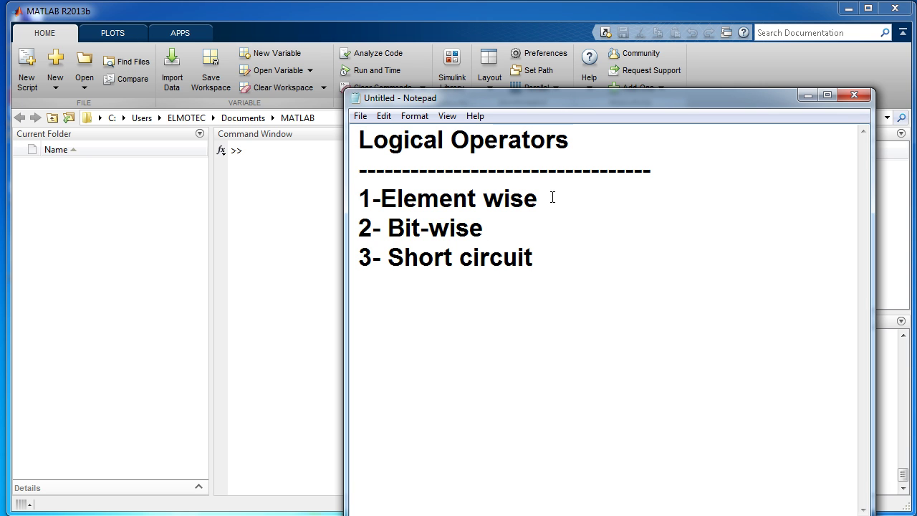
- Insert blank lines below the Element wise and Bit-wise headings
click(574, 192)
key(Return)
key(Return)
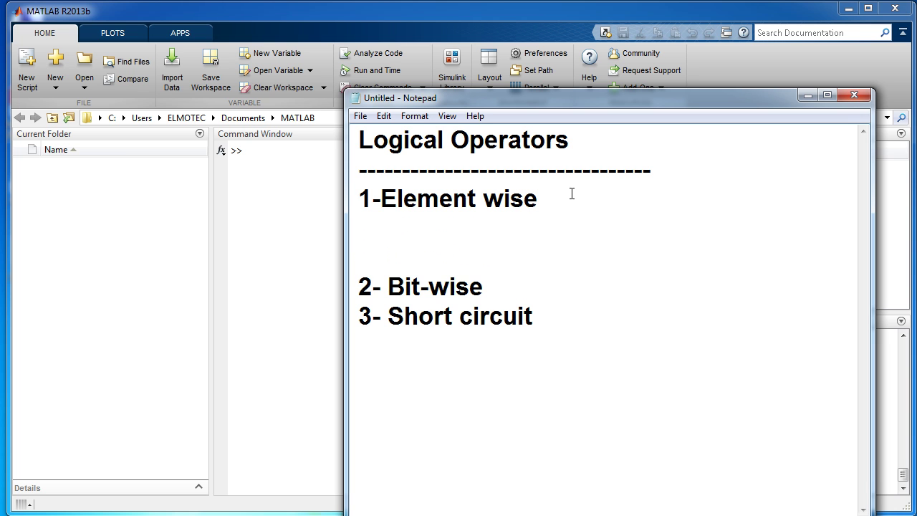
key(Return)
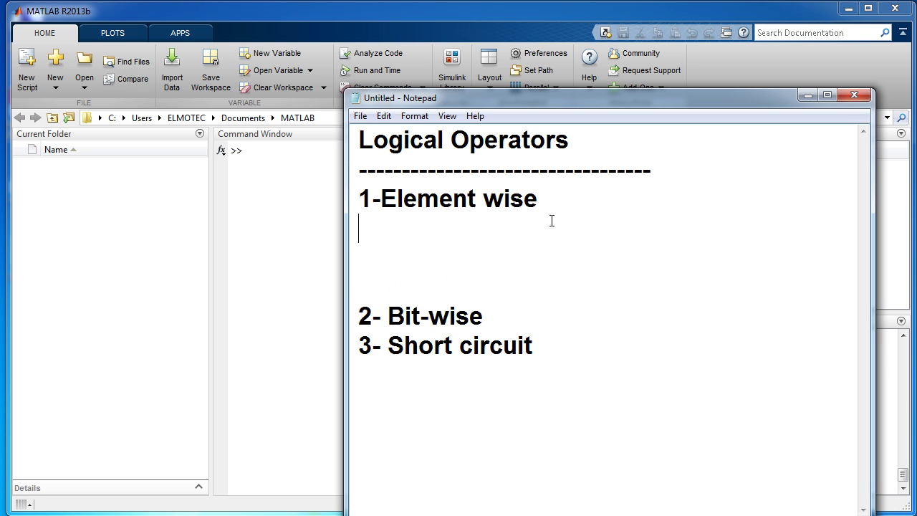
click(502, 320)
key(Return)
key(Return)
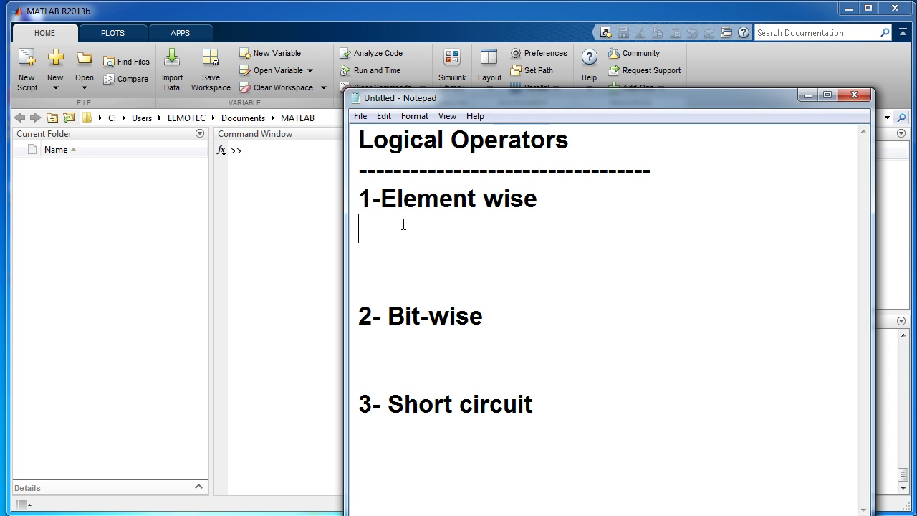
- Add the entries '& --A &B' and '| // or' under Element wise
click(403, 224)
text(&)
text(--A &)
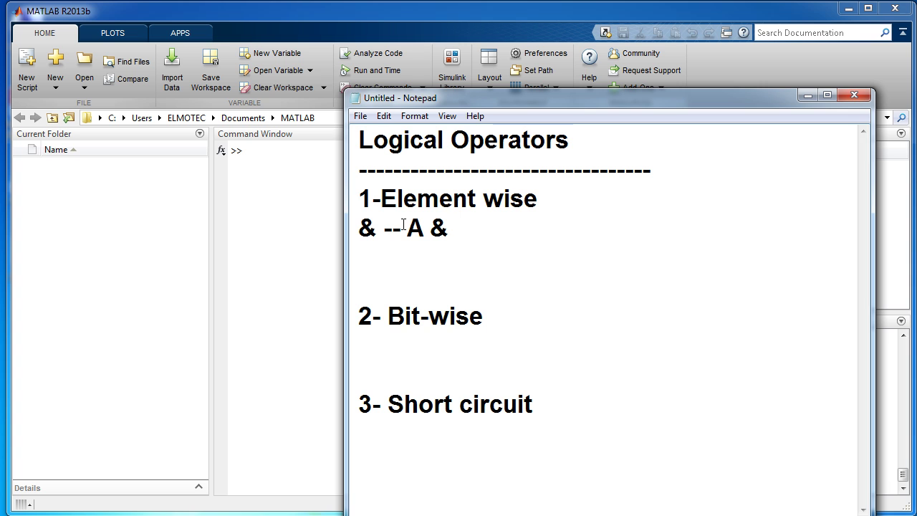
text(B)
key(Return)
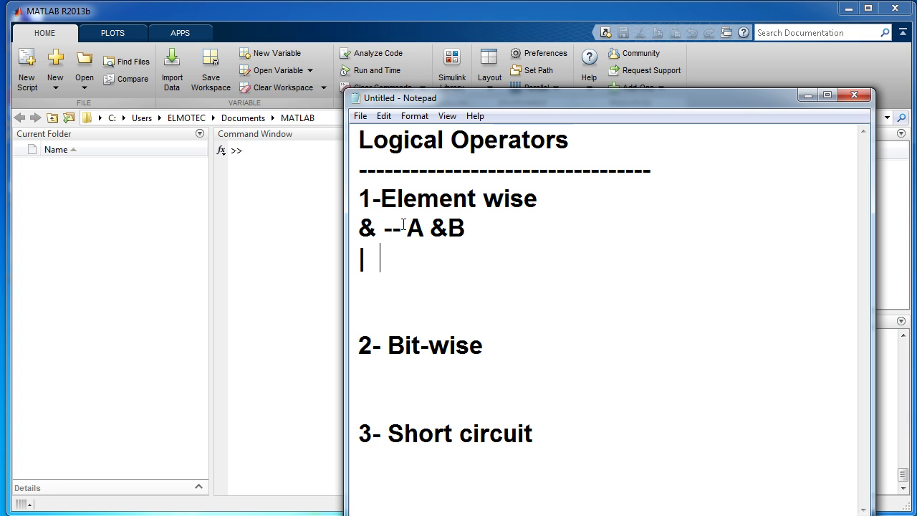
text(// or)
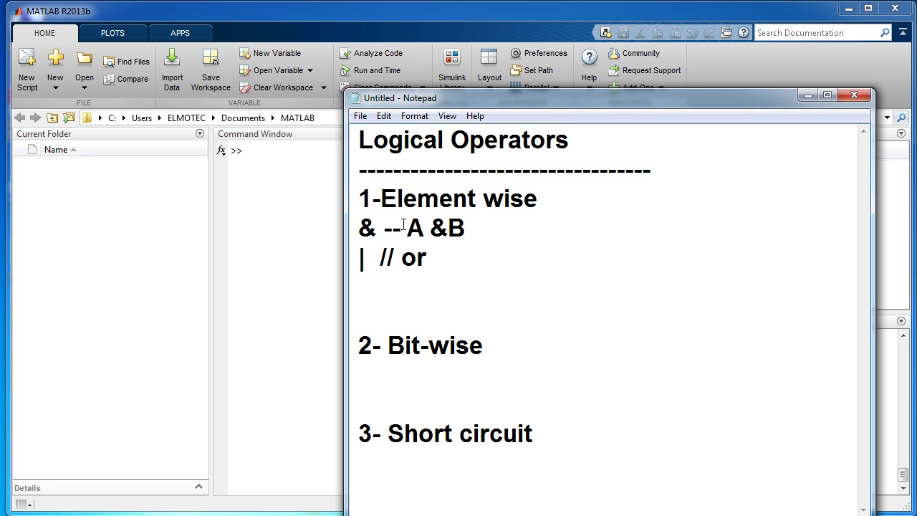
- Add the '~' entry and 'xor --- xor(a,b)' under the or entry
key(Return)
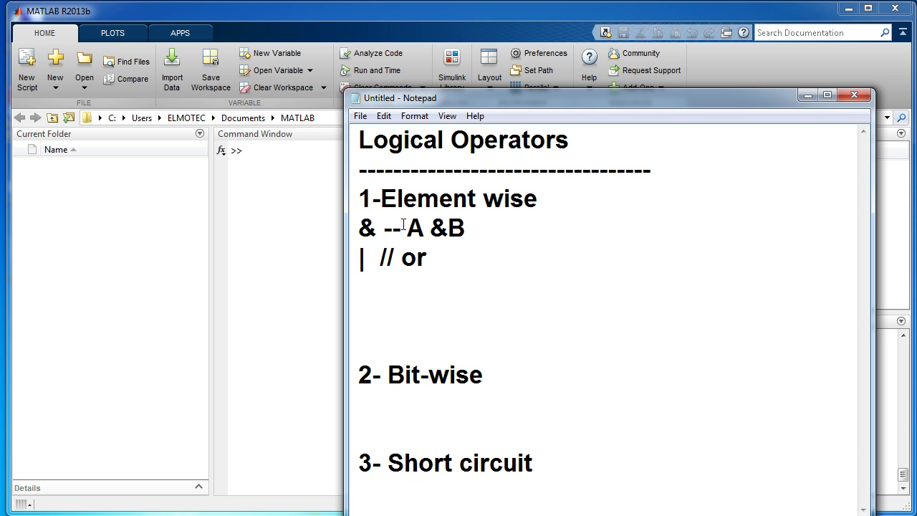
text(~)
key(Return)
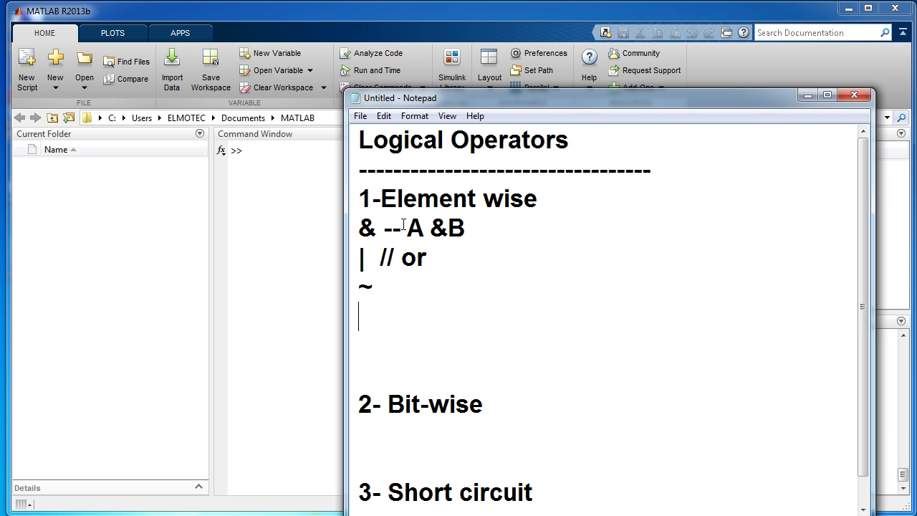
text(Xo)
key(BackSpace)
key(BackSpace)
text(xor  --- xor(a,b))
click(422, 290)
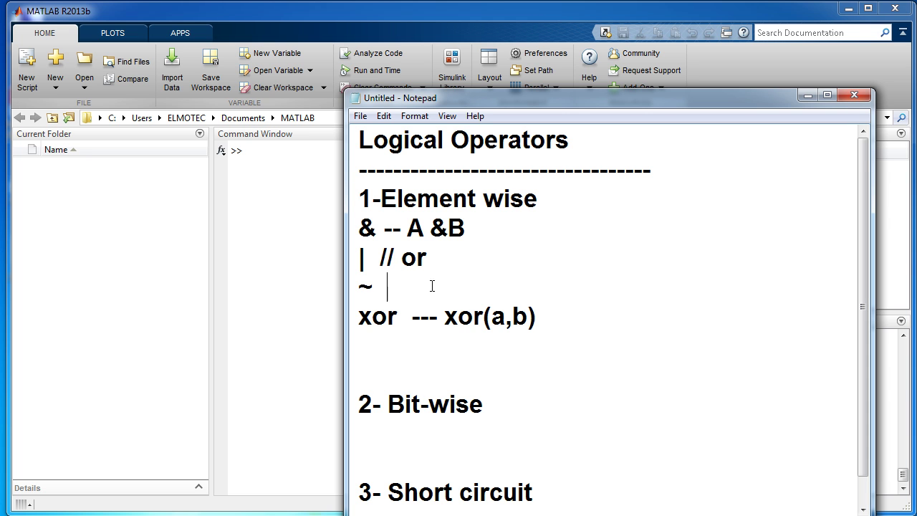
- Insert spaces before '--', '//' and '---' so the Element wise comments line up
drag(592, 346, 356, 199)
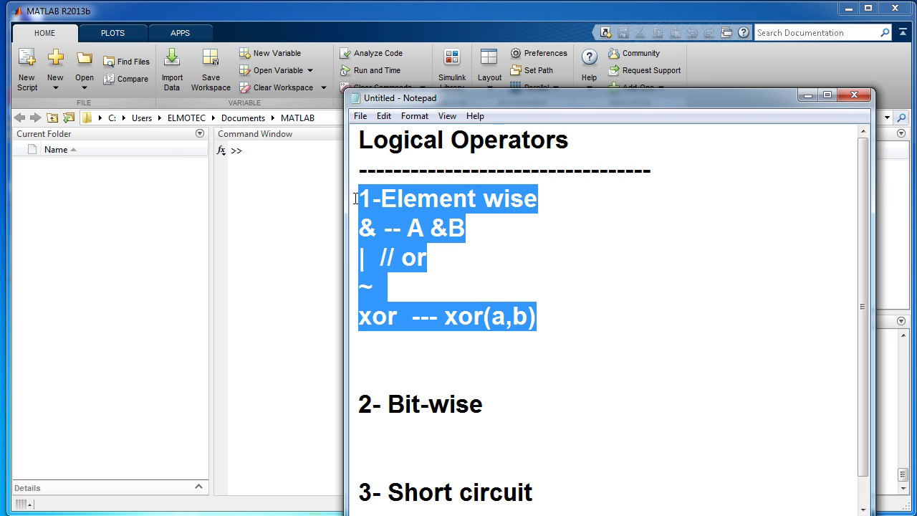
drag(507, 404, 339, 405)
drag(559, 493, 386, 493)
click(803, 221)
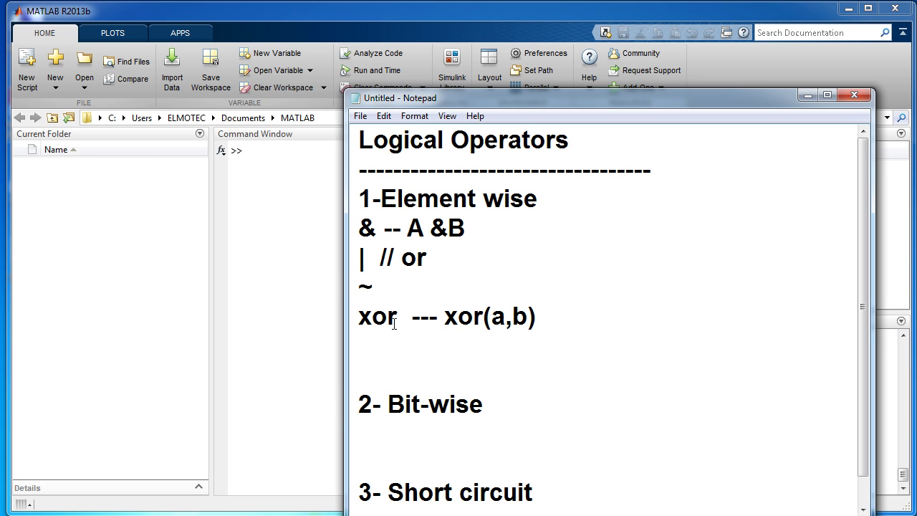
scroll(393, 318, down, 1)
click(384, 207)
click(373, 228)
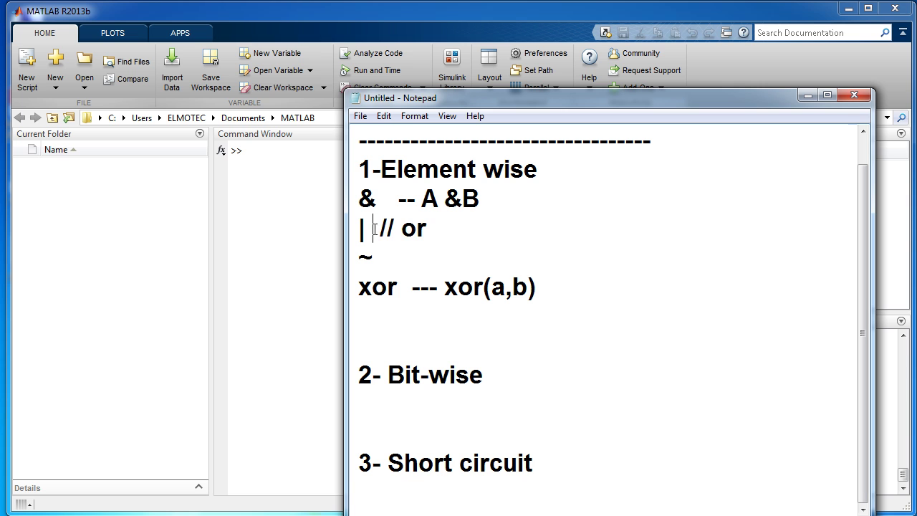
click(395, 271)
click(402, 287)
click(505, 381)
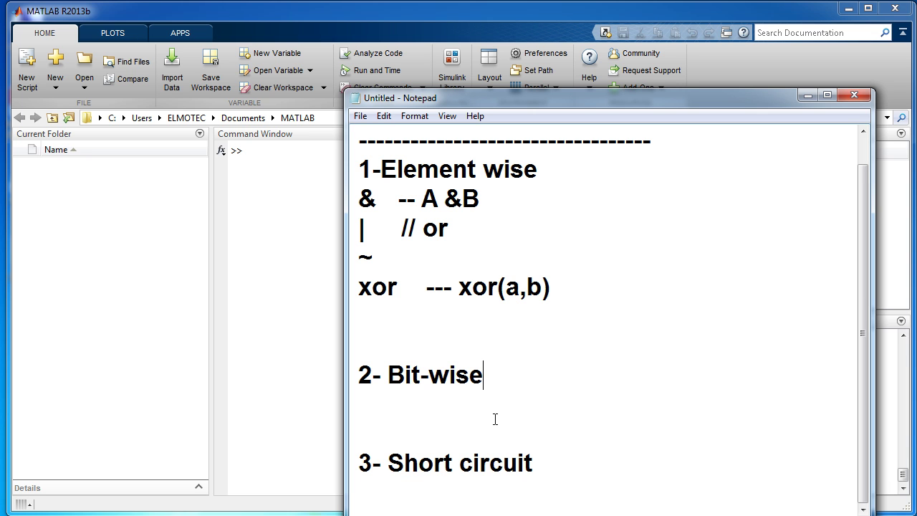
- Add 'bitand(a,b)' on a new line under the 2- Bit-wise heading
key(Return)
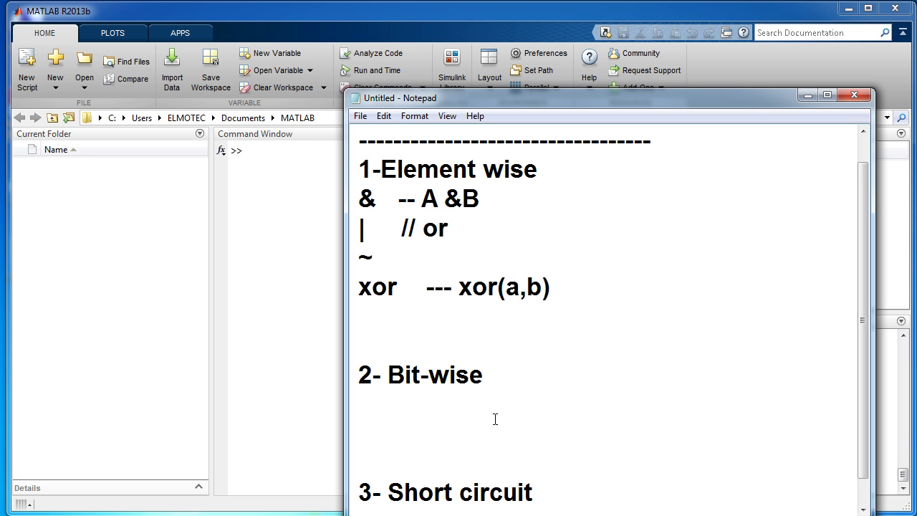
text(bita)
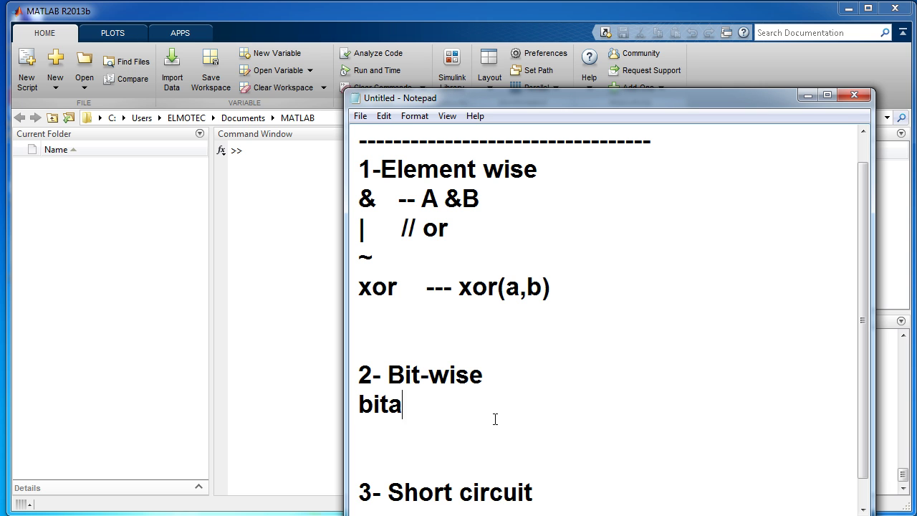
text(nd()
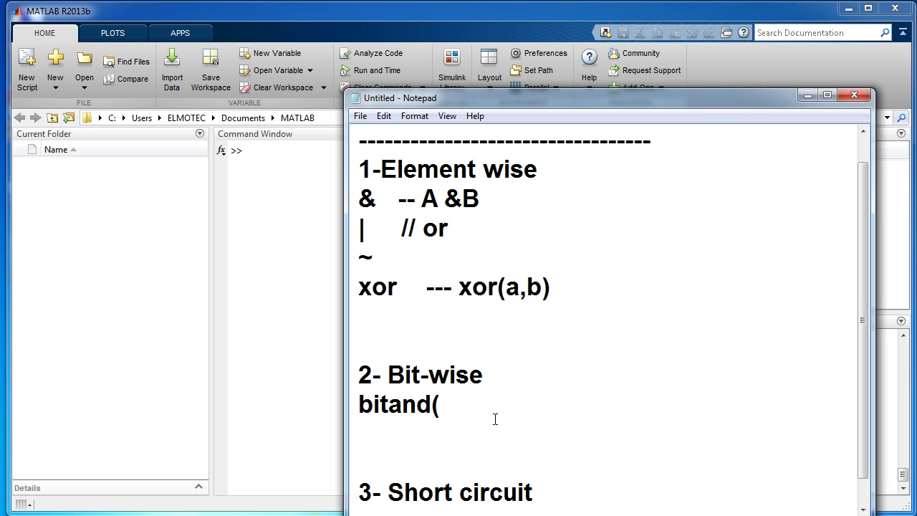
text(a,b))
key(Return)
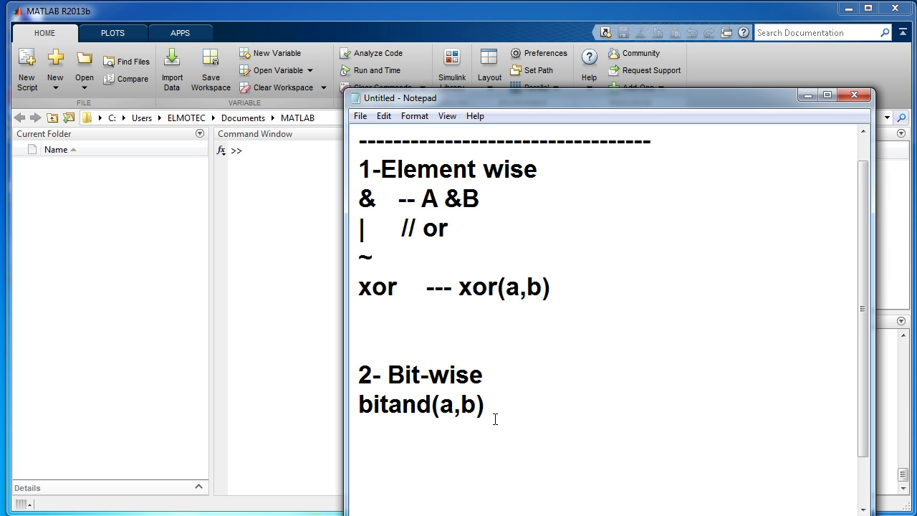
- Type a dashed separator under the xor entry and trim blank lines above 2- Bit-wise
click(429, 318)
text(-----------------------------)
key(Down)
text(\)
key(BackSpace)
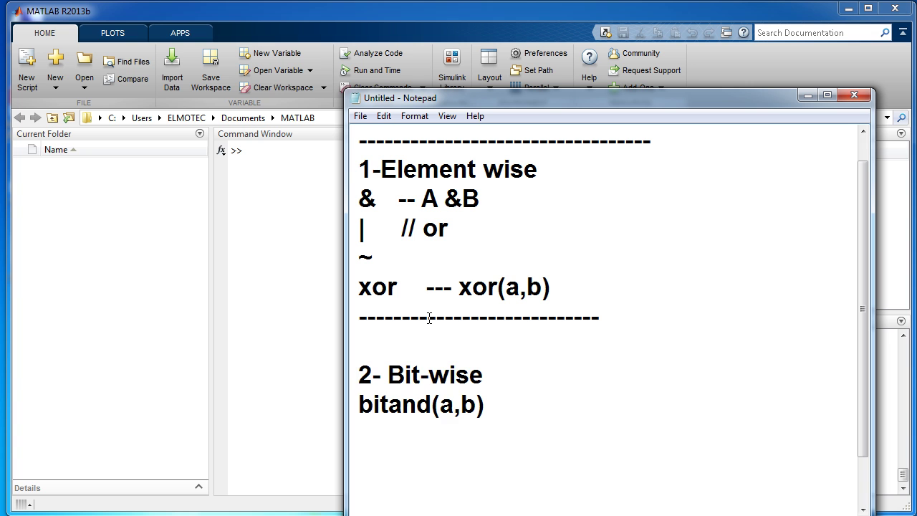
key(Return)
key(BackSpace)
key(BackSpace)
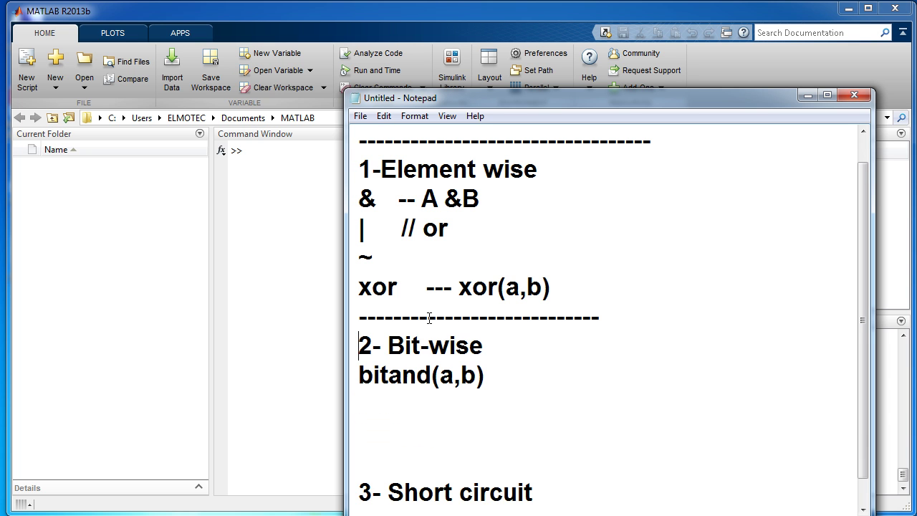
scroll(429, 317, up, 1)
- List bitor, bitcmp and bitxor below bitand(a,b), removing one blank line above 3- Short circuit
click(388, 439)
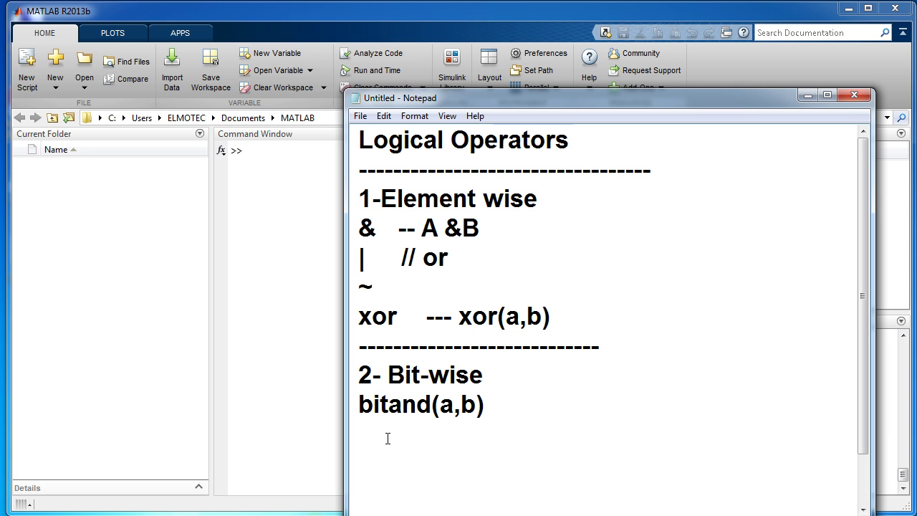
text(bitor)
key(Return)
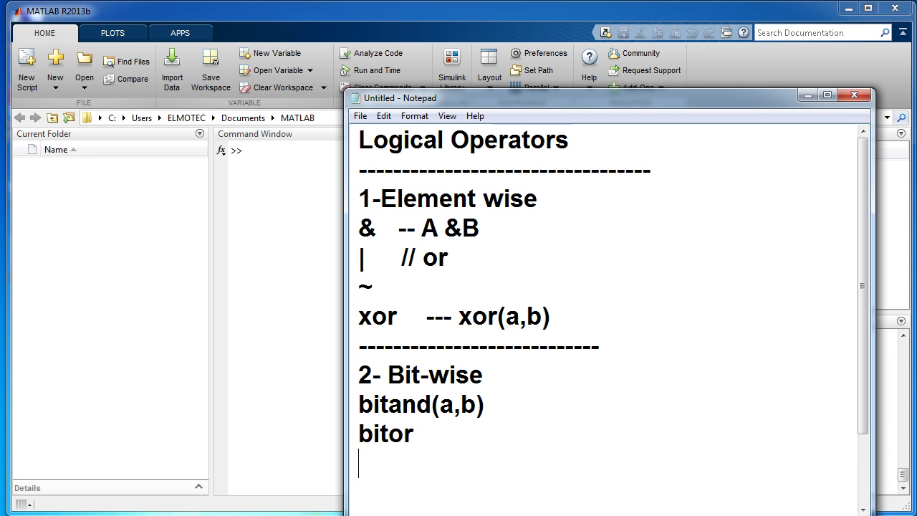
text(bitc)
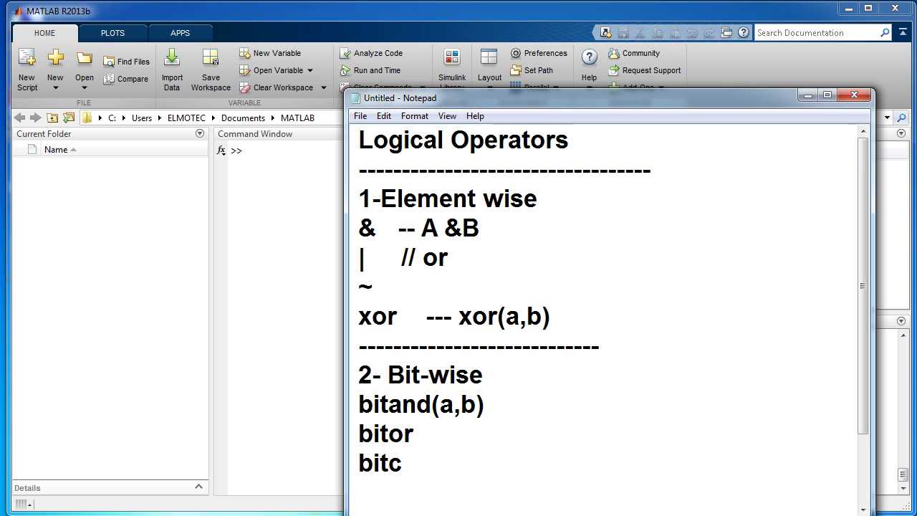
text(mp)
key(Return)
text(bi)
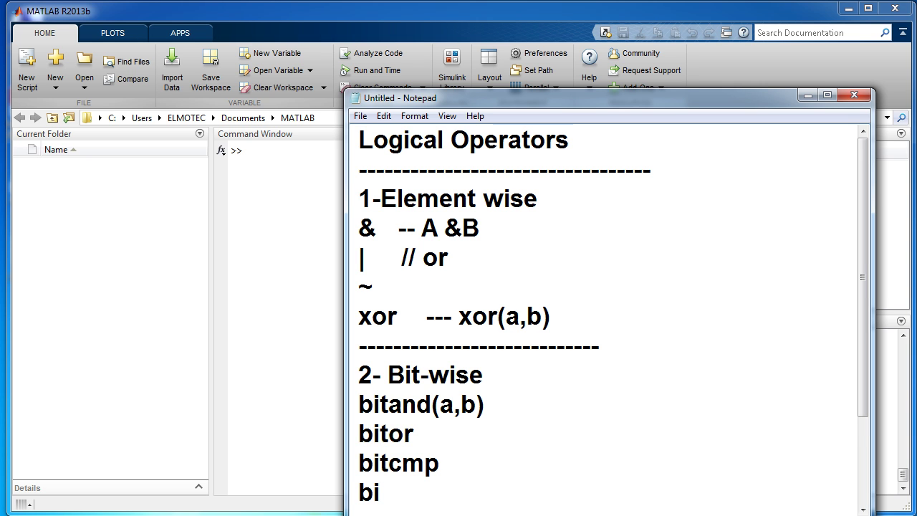
text(txor)
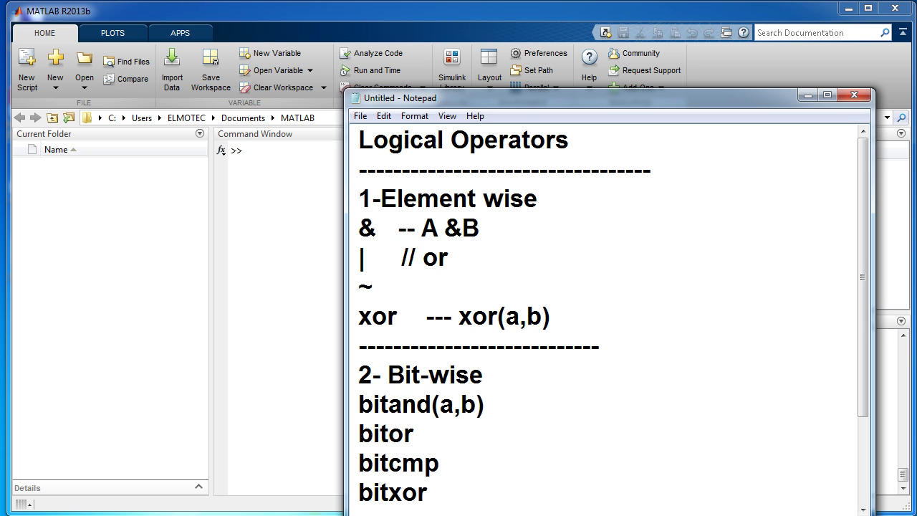
text(3- Short circuit)
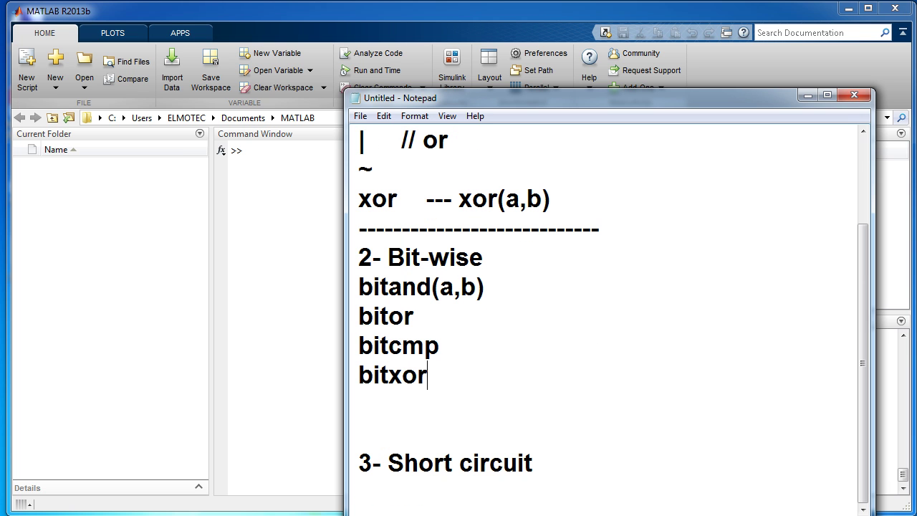
click(403, 434)
key(BackSpace)
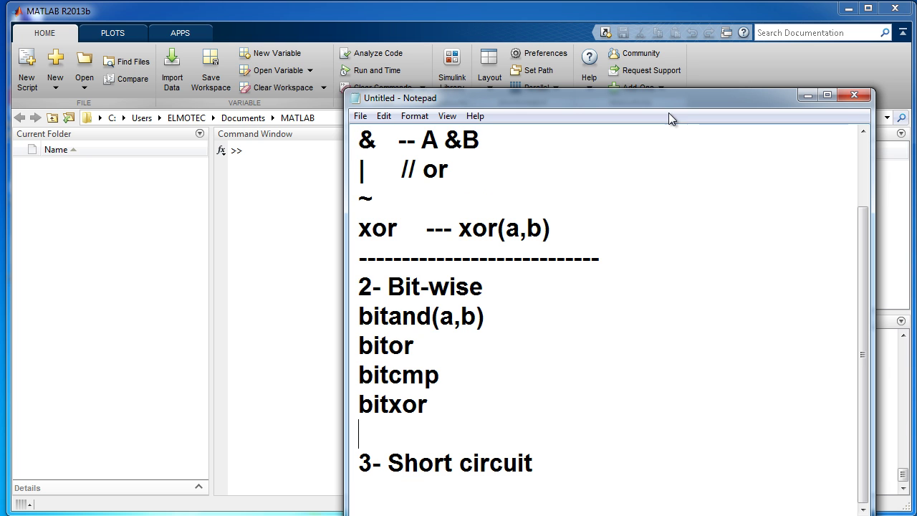
- Add '&&' and '||' on separate lines under the 3- Short circuit heading
drag(666, 103, 653, 36)
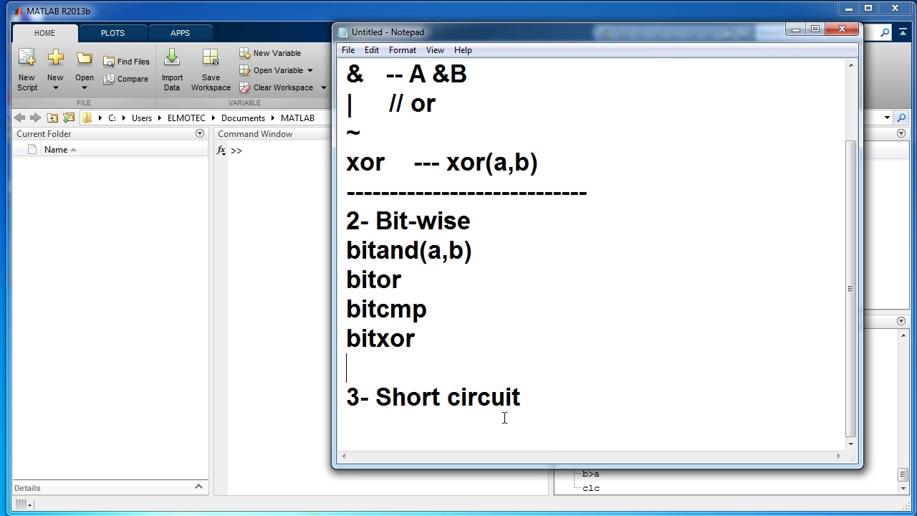
click(524, 400)
key(Return)
text(&&)
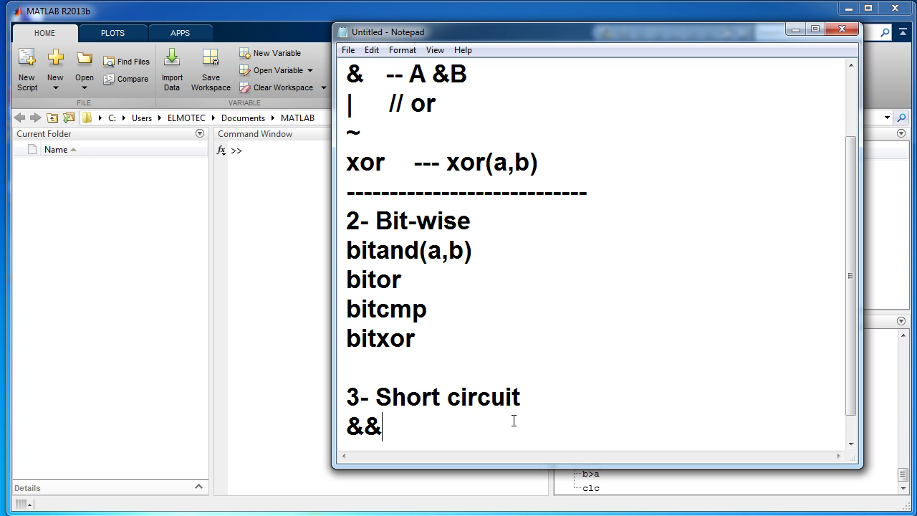
key(Return)
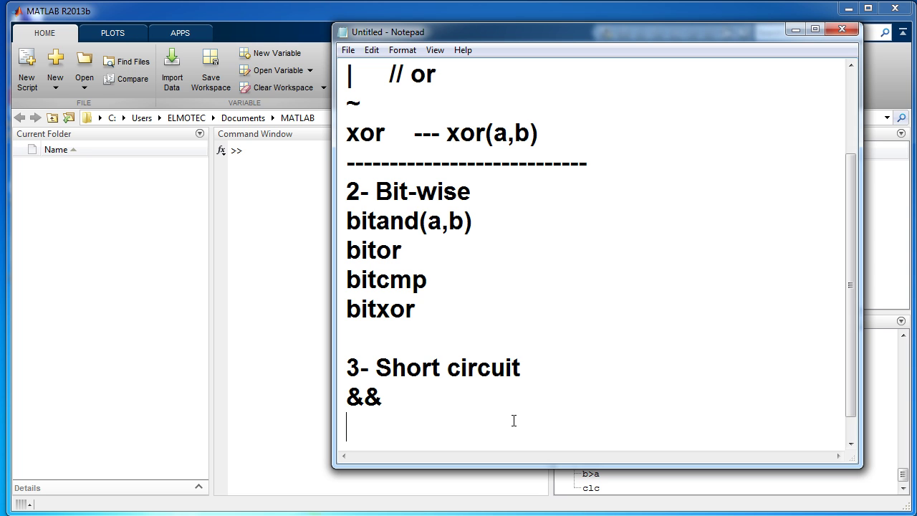
text(||)
- Type a dashed separator line on the empty line below bitxor
drag(849, 298, 850, 212)
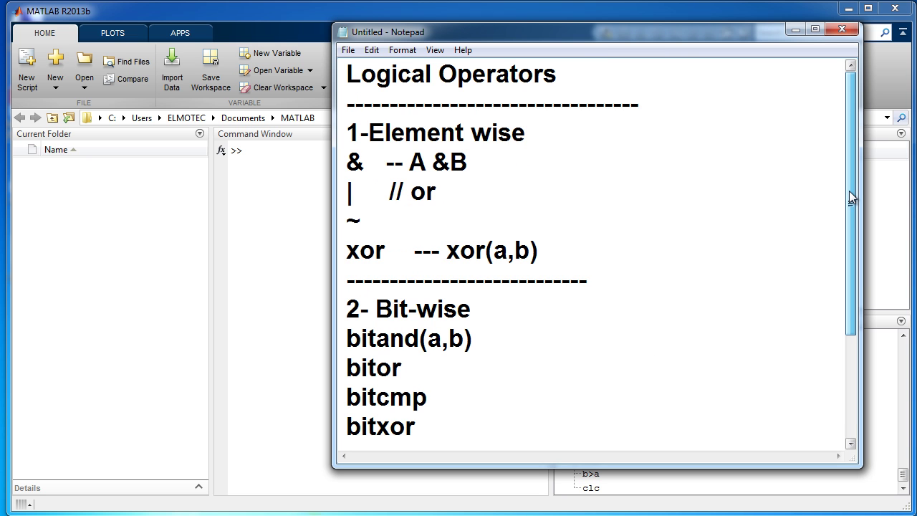
scroll(851, 219, down, 1)
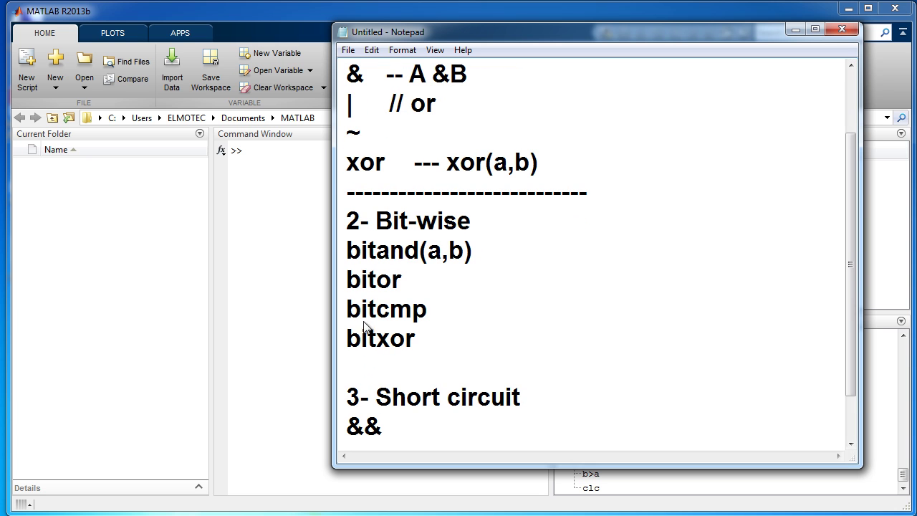
click(349, 368)
text(--------------)
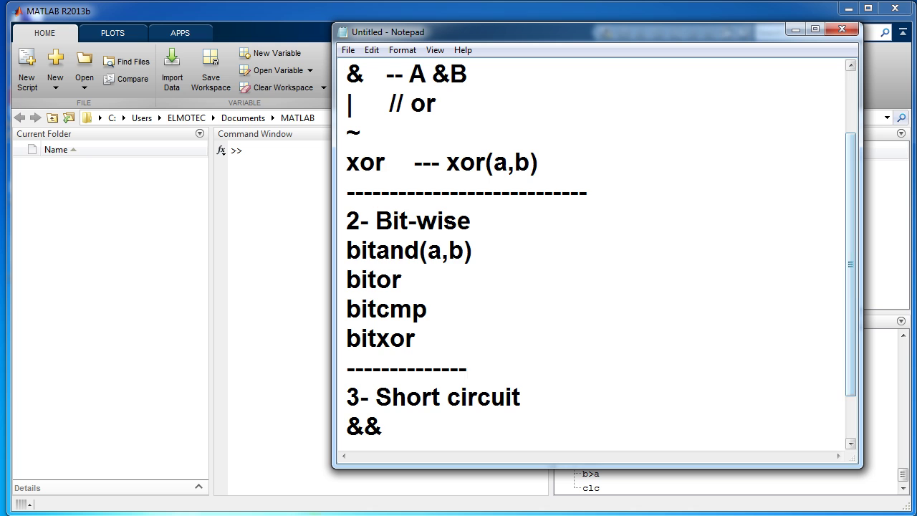
- Highlight the Element wise operators such as | and ~ in turn while explaining them
drag(846, 262, 848, 178)
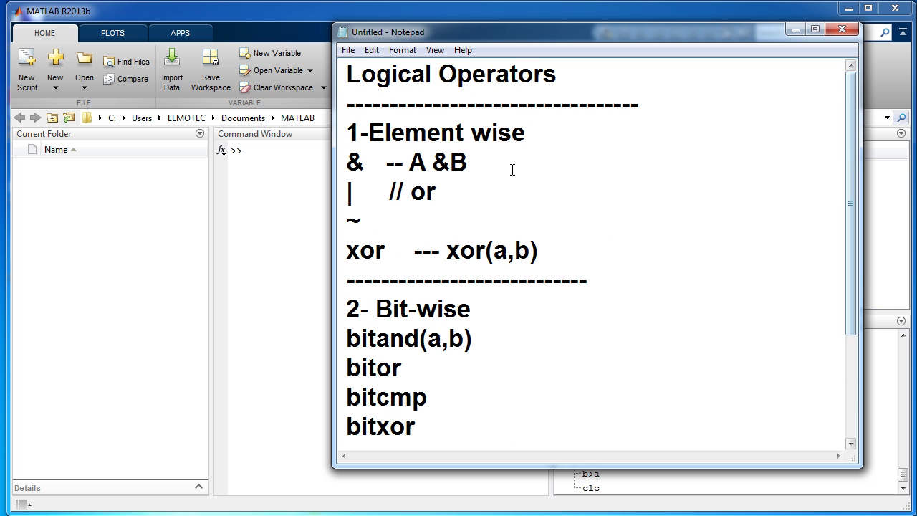
drag(499, 133, 427, 132)
drag(367, 162, 354, 159)
drag(362, 192, 346, 192)
drag(361, 222, 347, 222)
drag(392, 251, 373, 252)
scroll(450, 293, down, 1)
- Highlight the Bit-wise heading and bitand's name and (a,b) arguments, then point out bitor, && and ||
drag(415, 220, 511, 227)
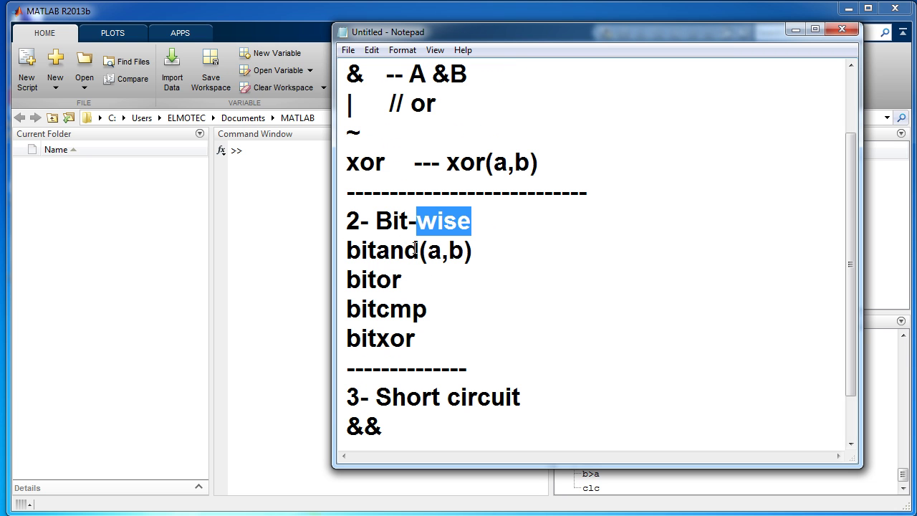
drag(420, 250, 344, 249)
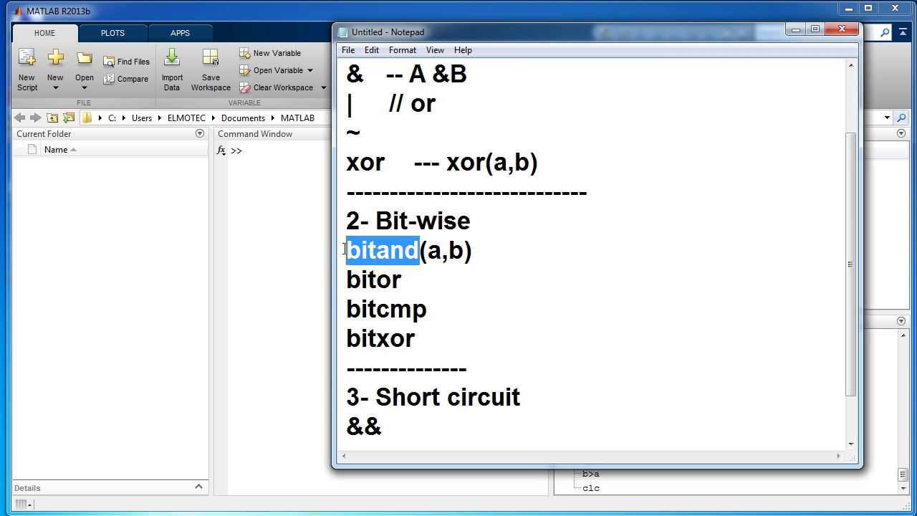
click(444, 250)
drag(420, 250, 486, 252)
click(422, 281)
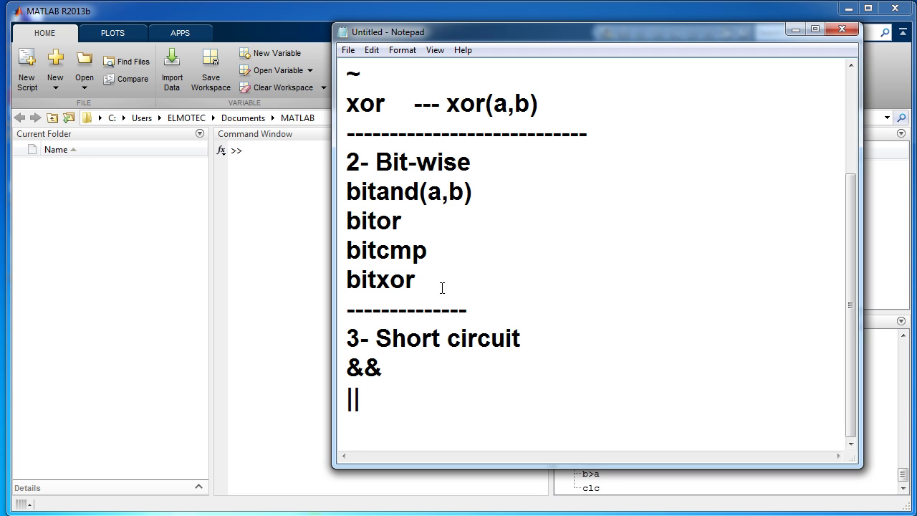
click(388, 361)
click(367, 391)
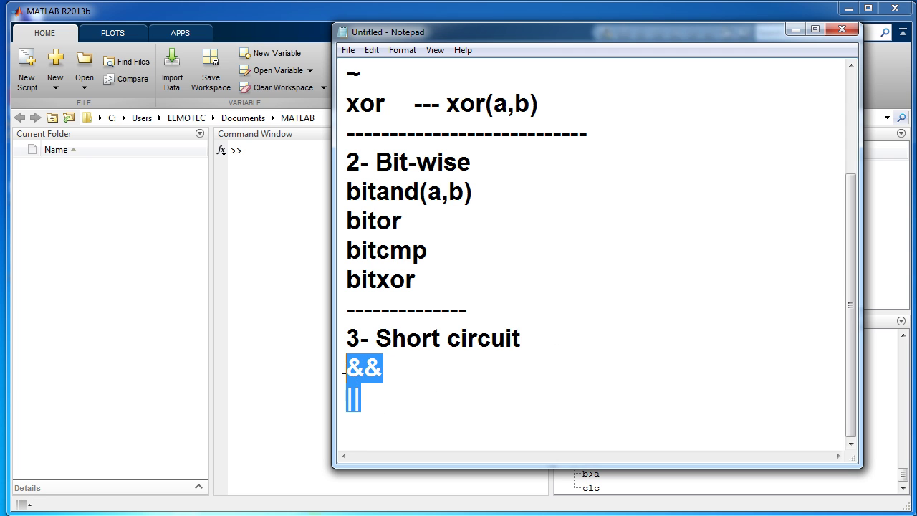